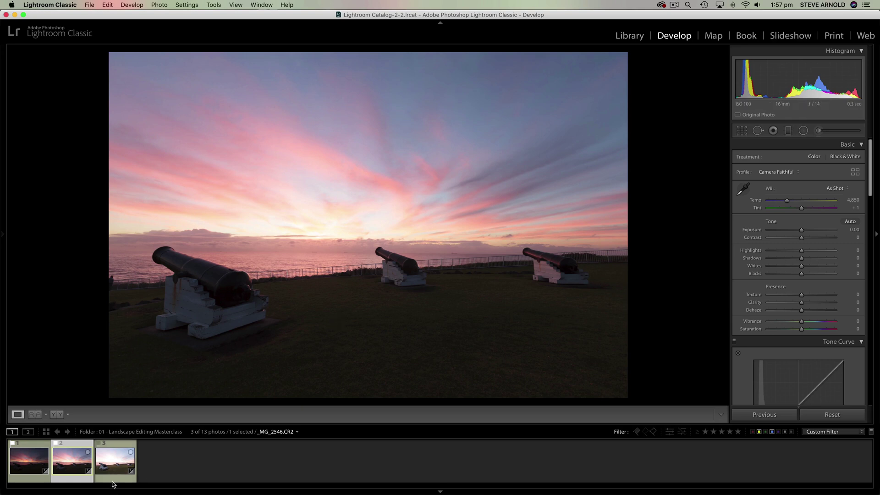
- Look through the brightest, darkest and middle bracketed exposures in the filmstrip
click(113, 467)
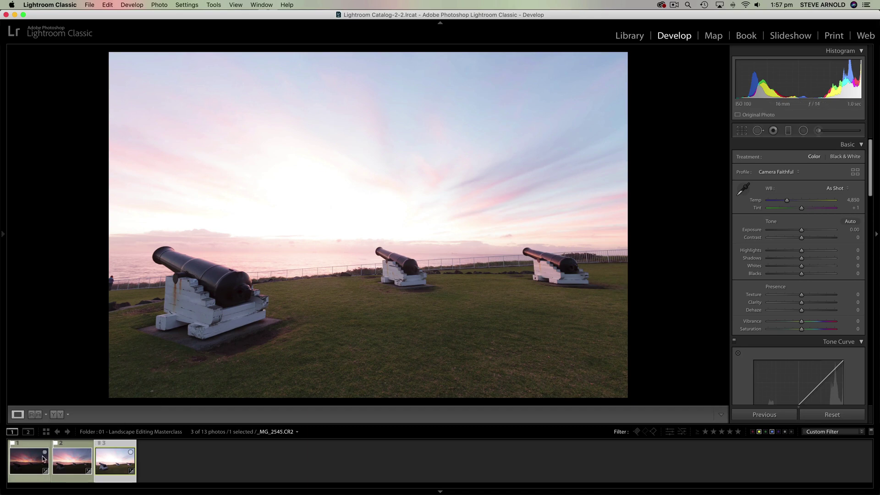
click(26, 467)
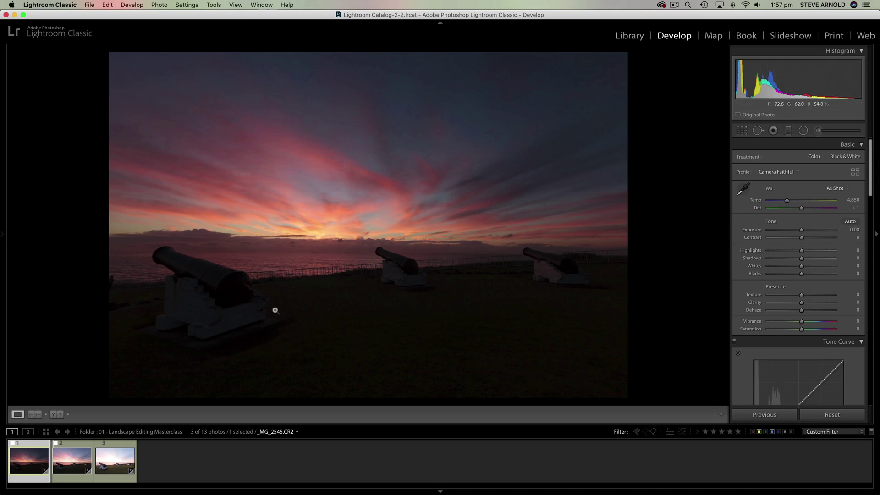
click(81, 462)
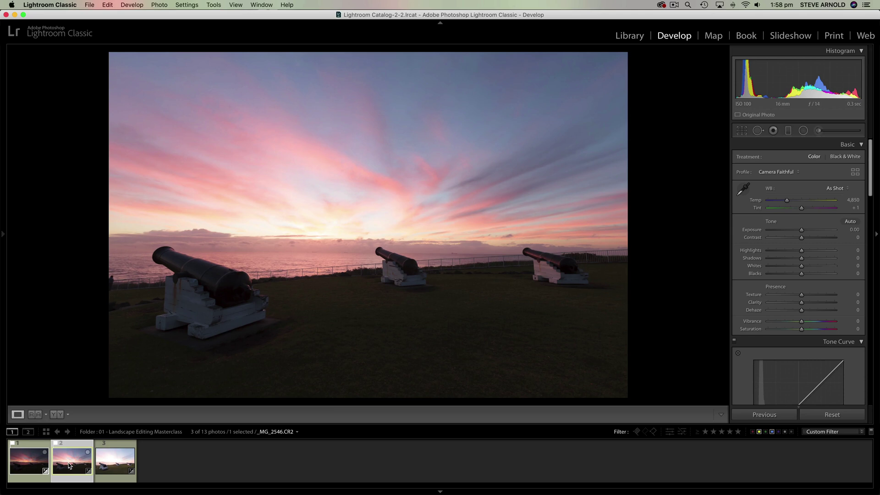
click(108, 460)
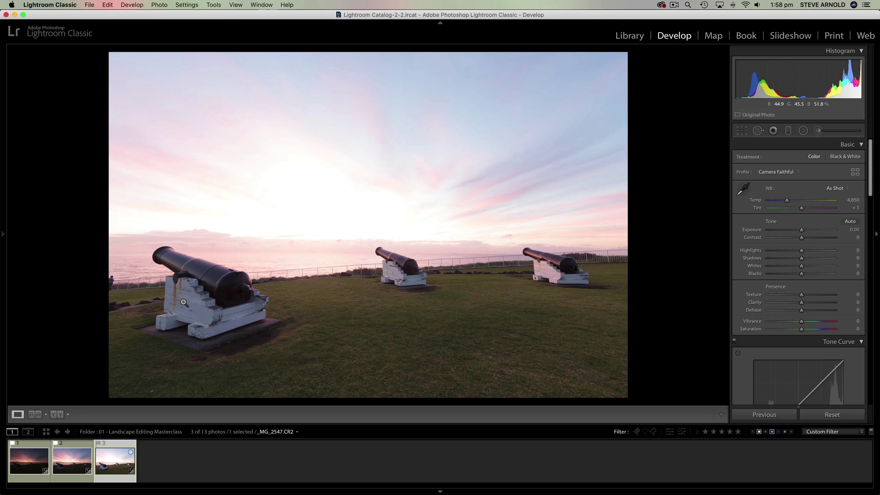
click(81, 456)
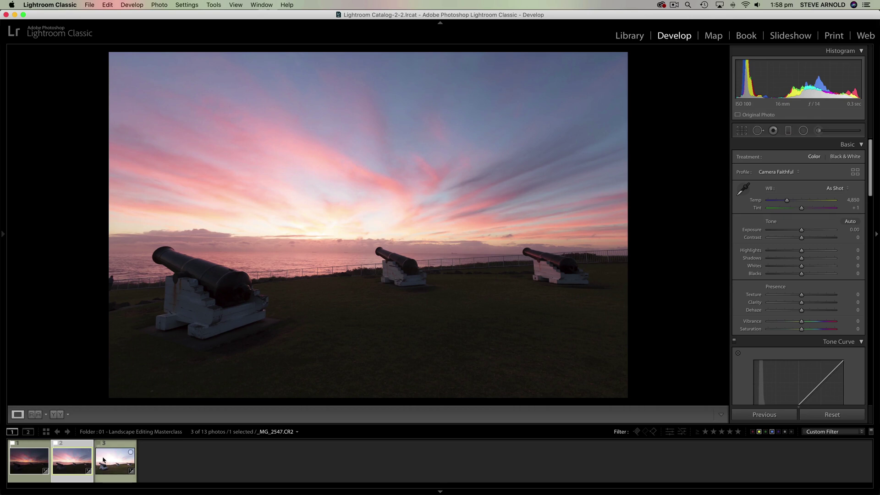
- Lower _MG_2547's Exposure to -2.00, then to -1.75, comparing against the middle frame
click(103, 459)
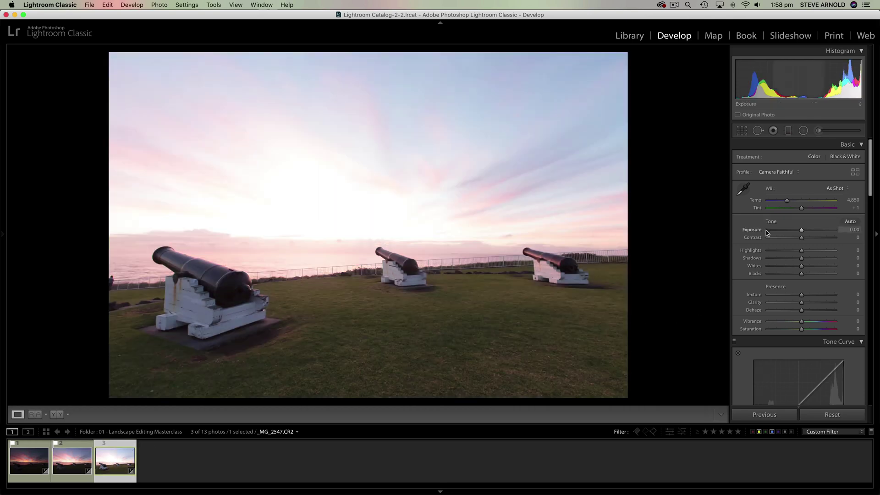
drag(801, 230, 788, 230)
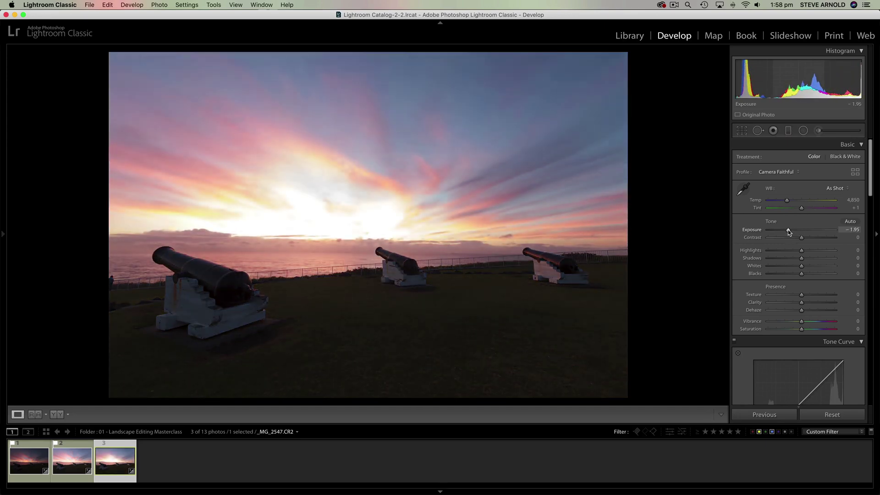
drag(789, 232, 788, 230)
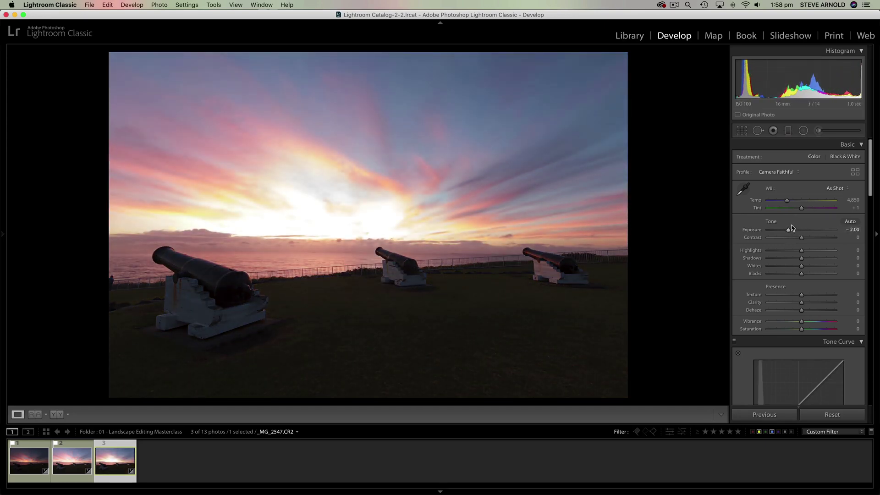
click(67, 462)
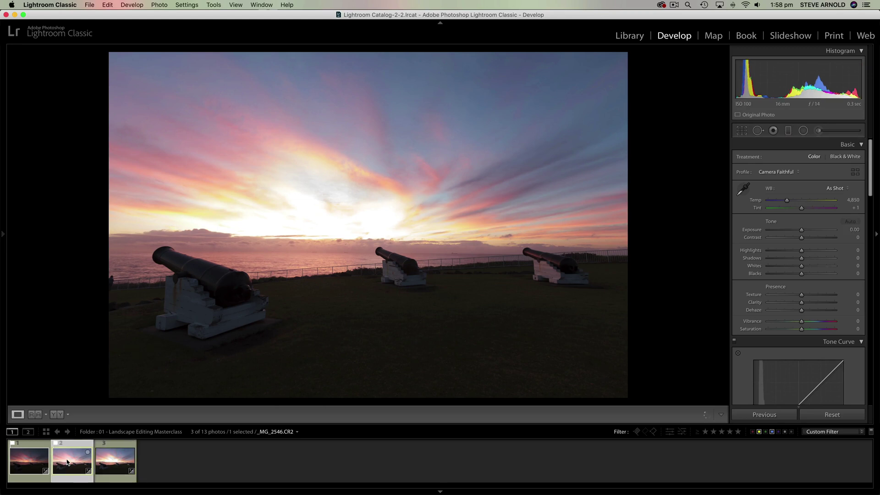
click(101, 462)
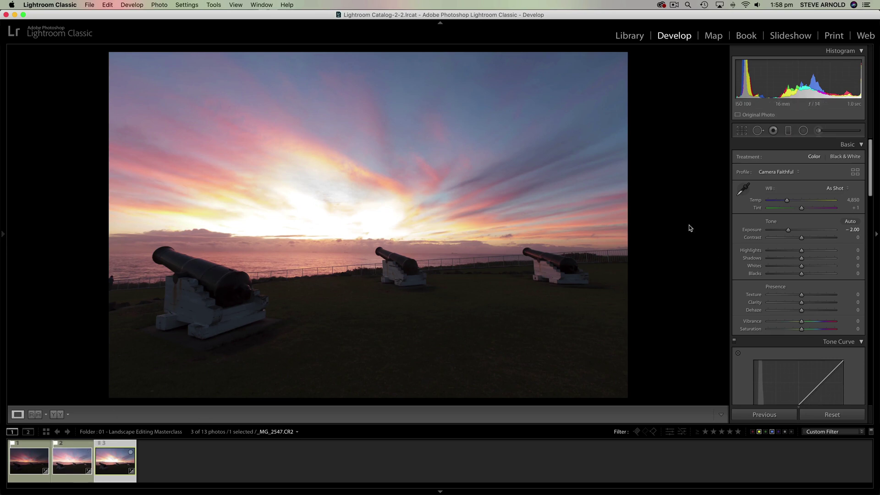
click(105, 460)
drag(788, 232, 790, 230)
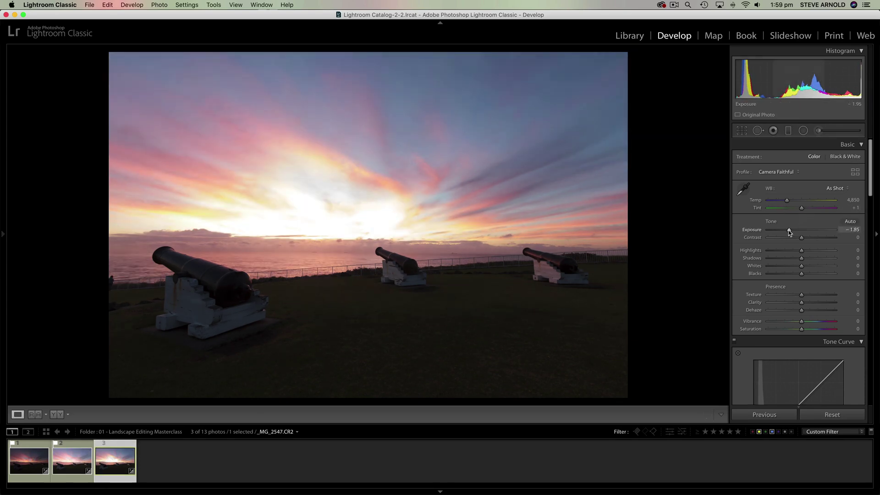
click(67, 460)
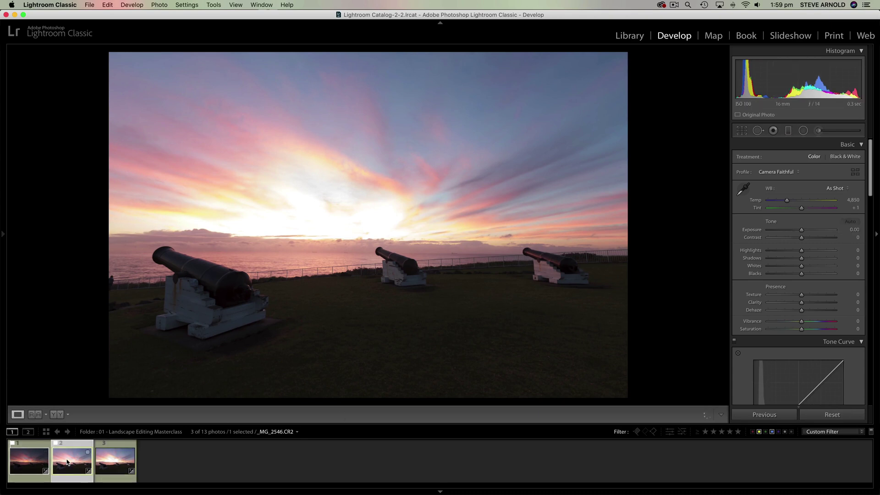
- Compare the darkened brightest exposure against the middle frame
click(110, 458)
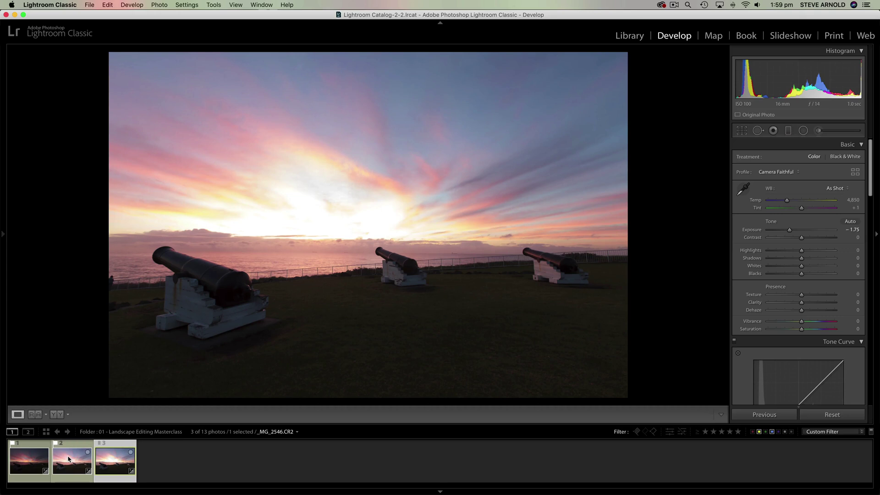
drag(68, 459, 111, 461)
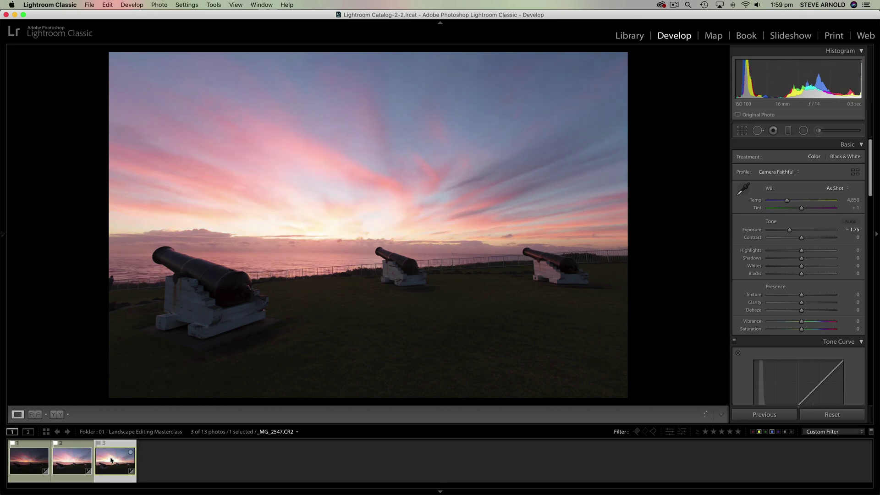
click(75, 462)
drag(76, 462, 111, 460)
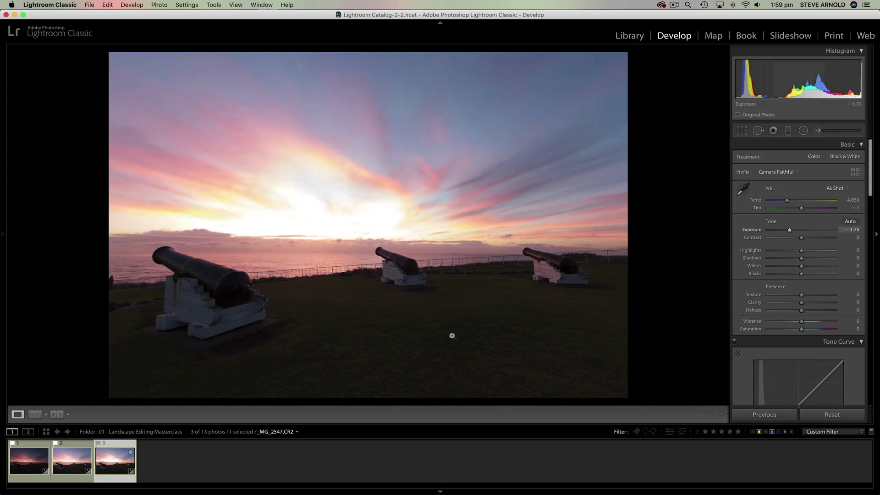
- Raise the darkest bracket _MG_2545's Exposure to about +1.80, then +2.00, checking against the middle frame
click(27, 466)
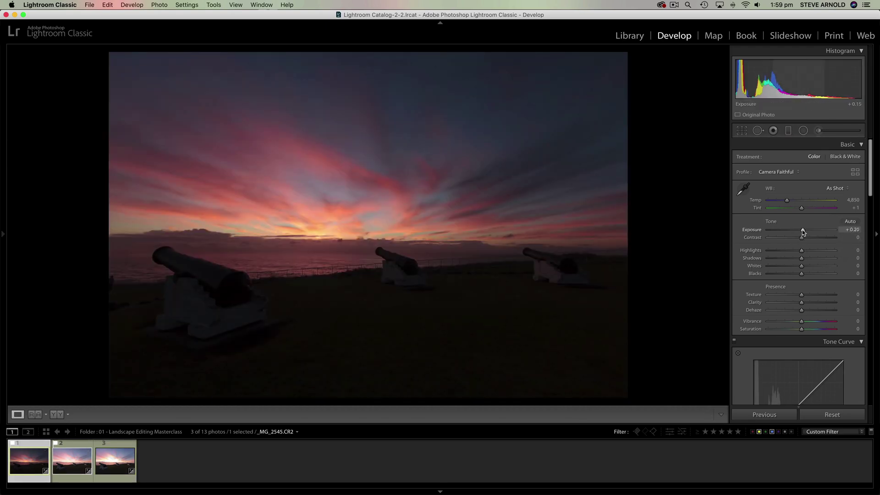
drag(802, 230, 814, 231)
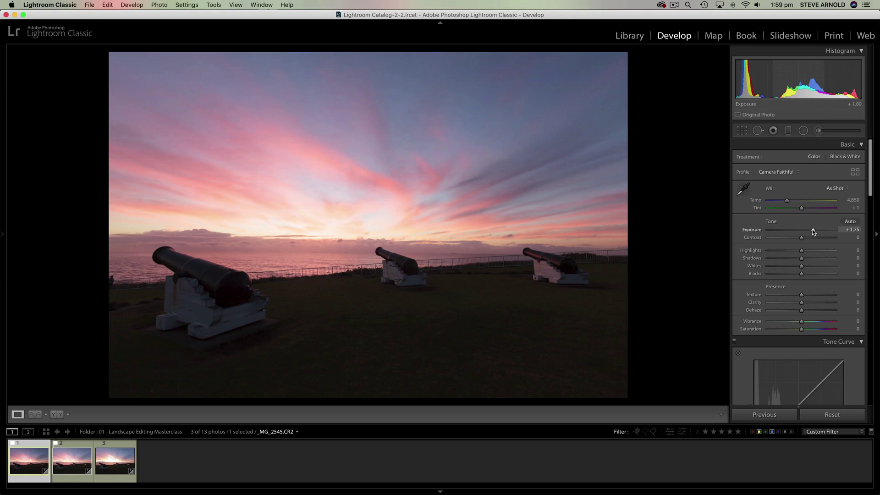
click(67, 463)
key(Left)
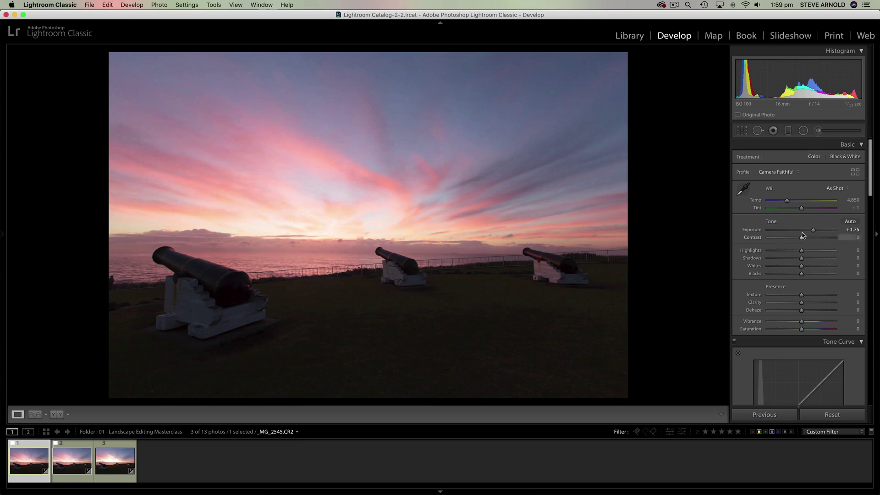
drag(815, 231, 816, 231)
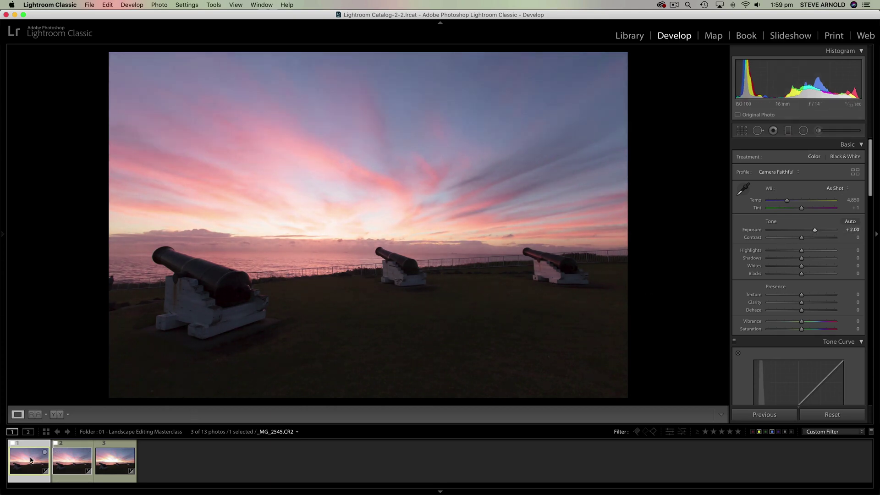
click(71, 460)
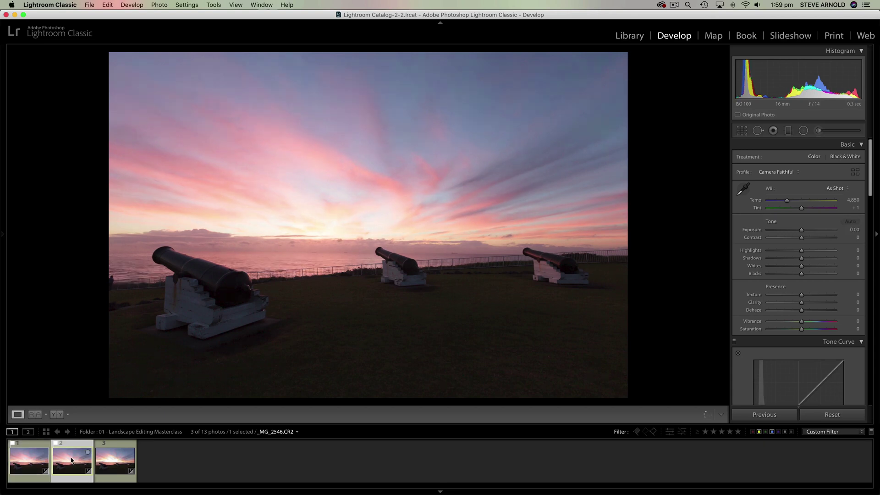
- Flip between the three adjusted brackets, ending on _MG_2547 at Exposure -1.75
click(28, 464)
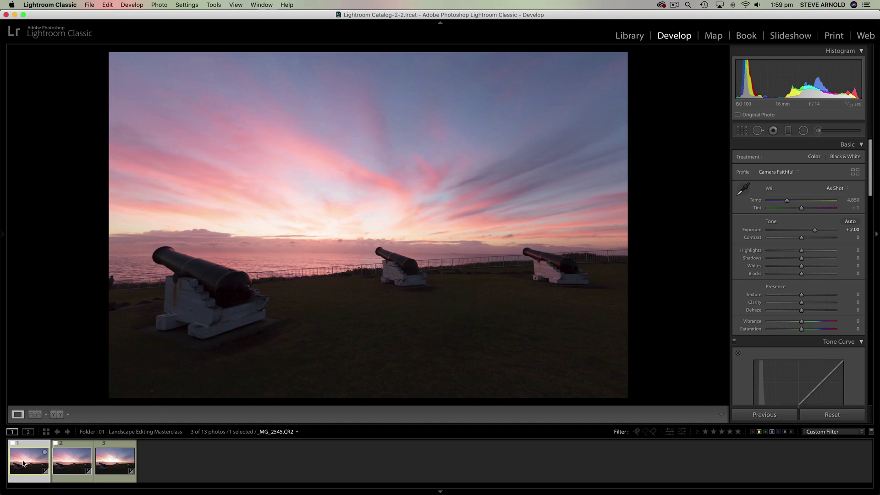
click(75, 462)
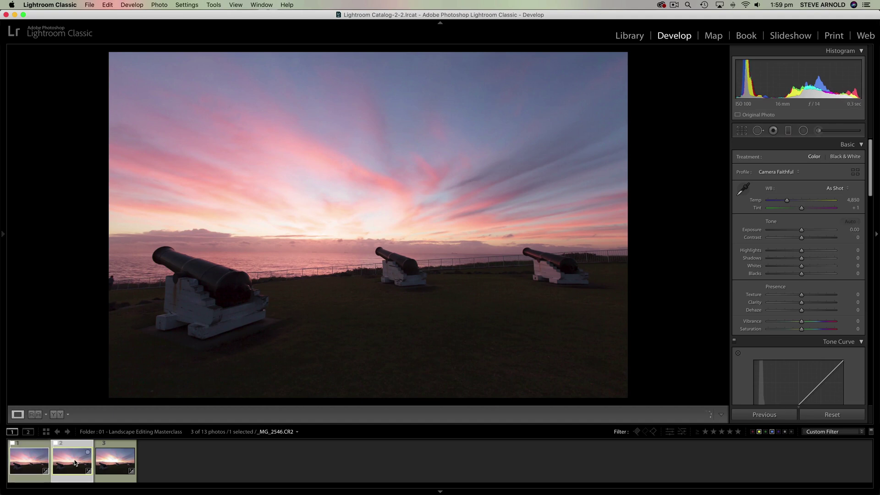
click(120, 456)
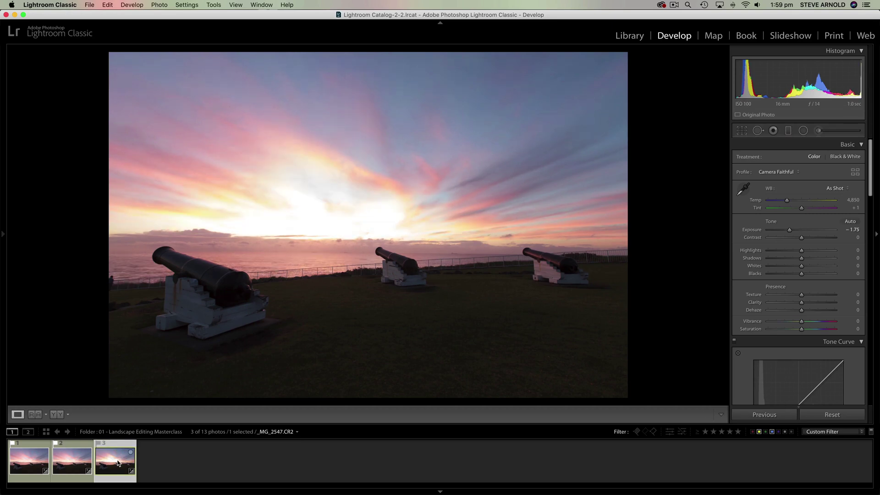
click(75, 462)
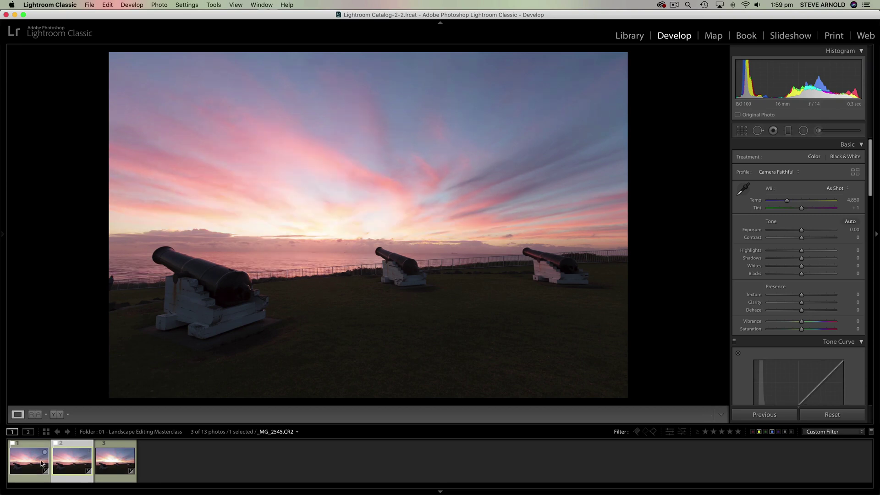
key(Left)
key(Right)
click(106, 460)
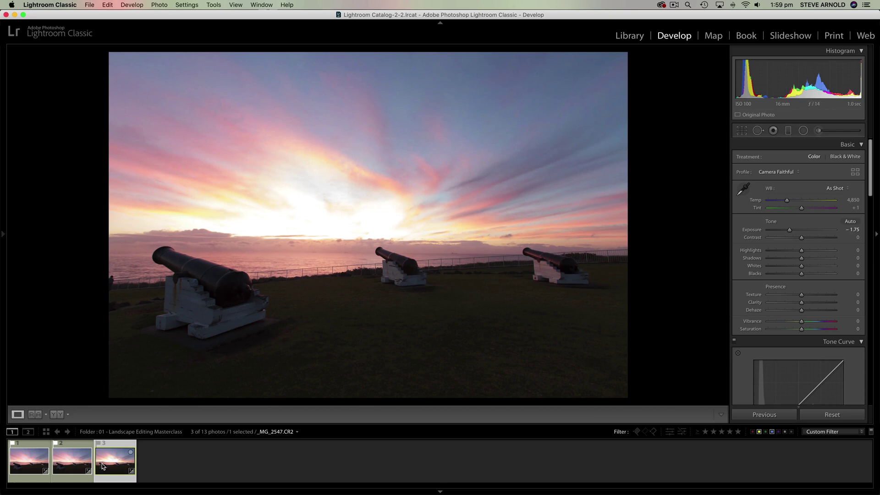
- Zoom to 1:1 on the left cannon's shadows, switch to _MG_2546, then return to Fit view
click(171, 314)
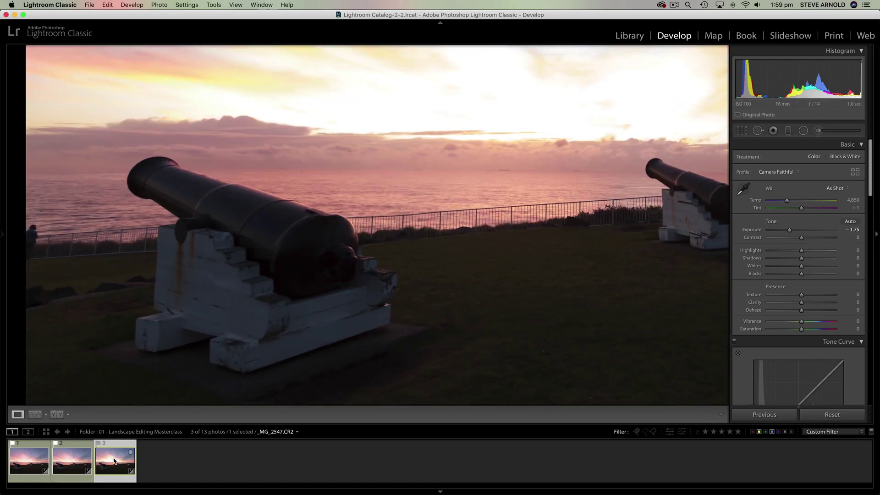
click(71, 461)
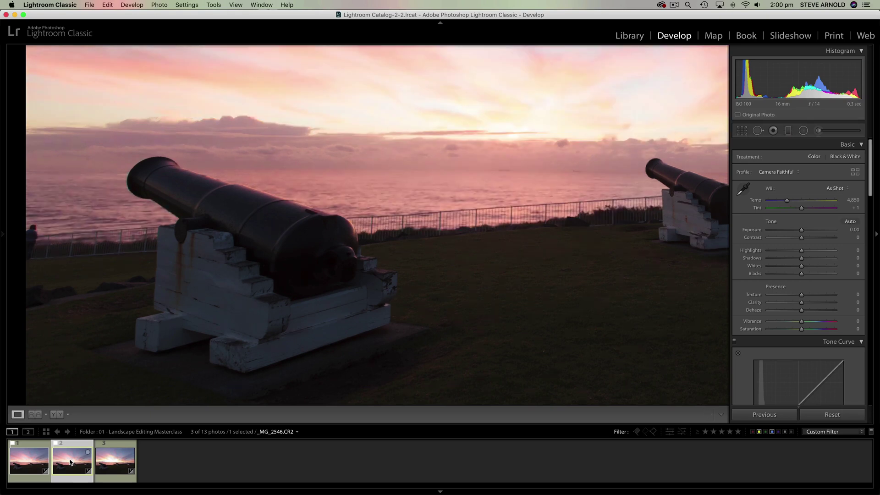
click(210, 328)
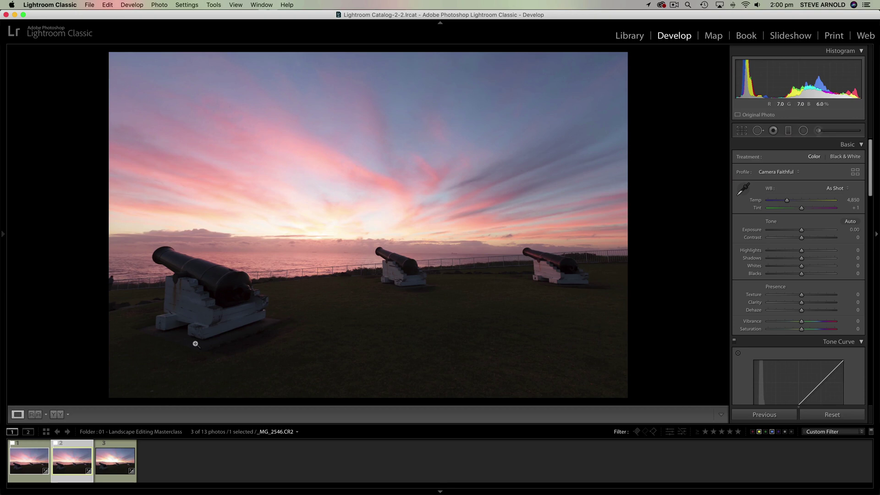
- Open all three selected brackets as layers in Photoshop, briefly rechecking _MG_2547 in Lightroom
key(super+a)
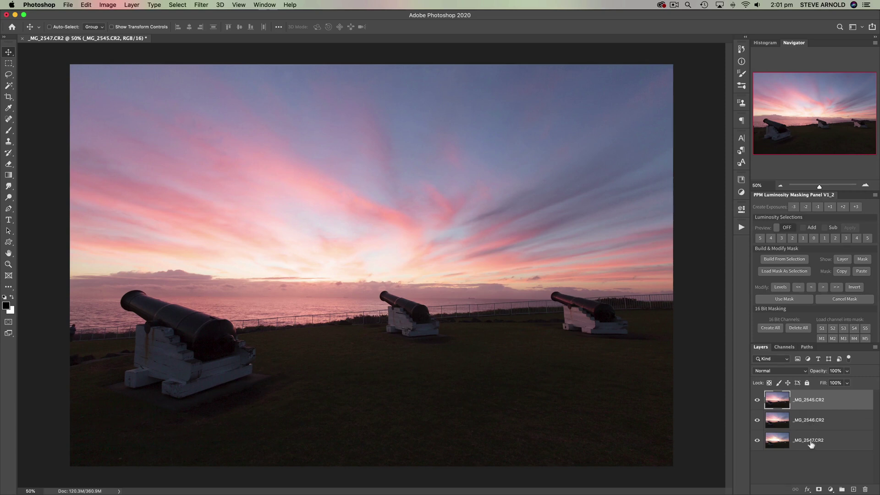
key(super+Tab)
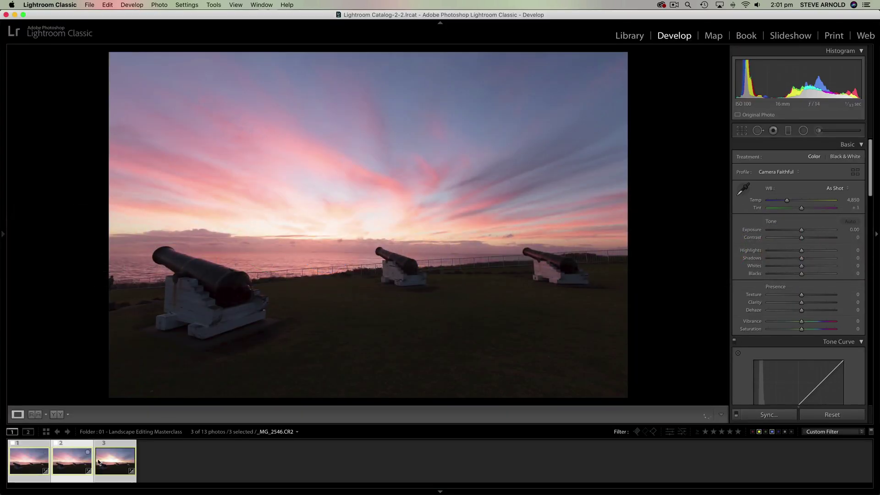
click(117, 462)
key(super+Tab)
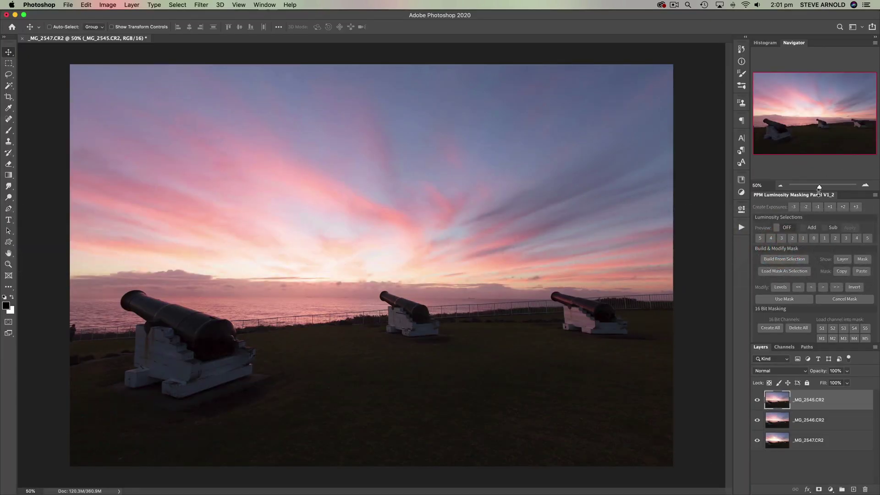
- Zoom the Navigator to 200% and move the view onto the left cannon
click(866, 187)
click(865, 187)
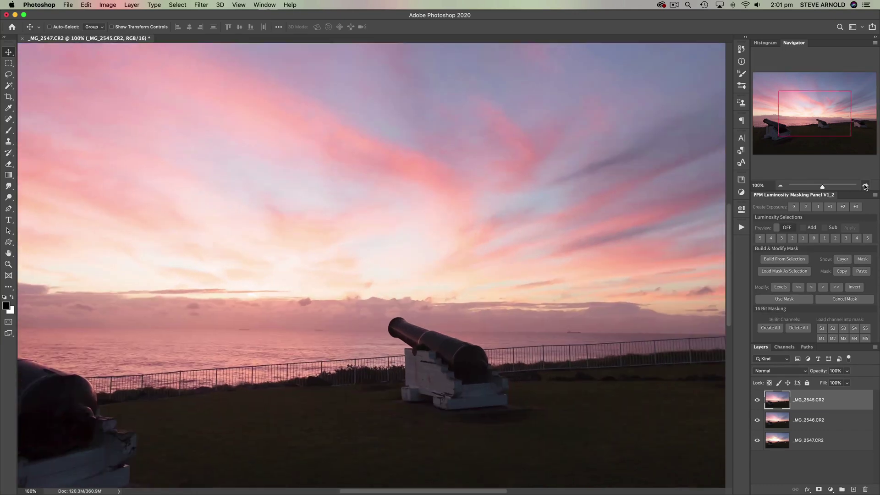
click(815, 115)
drag(815, 132, 769, 133)
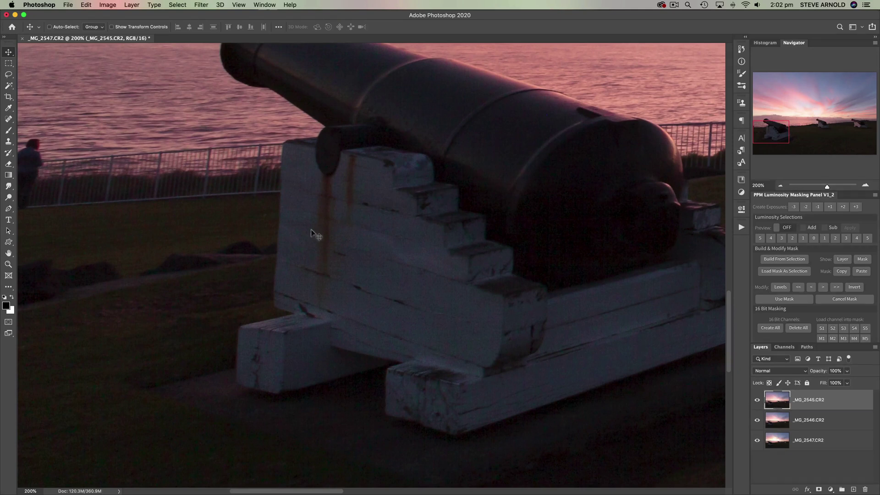
- Toggle the top _MG_2545 layer on and off against _MG_2546, leaving it hidden
click(757, 400)
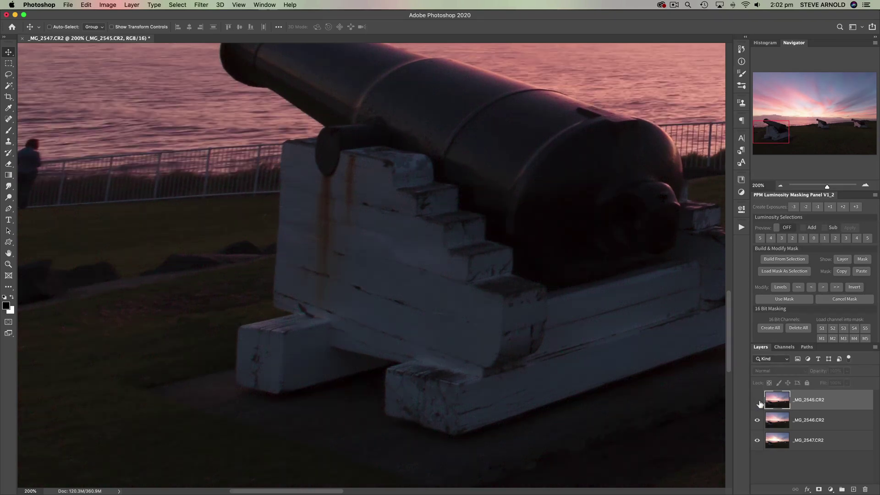
click(771, 418)
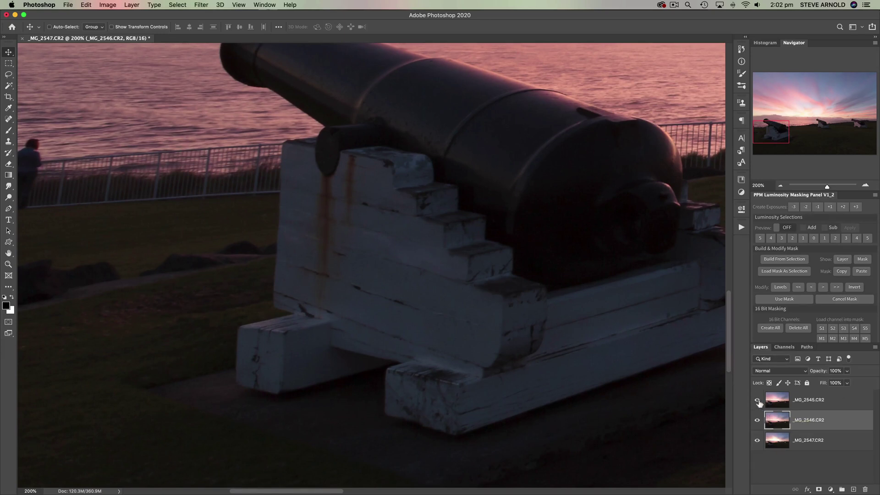
click(758, 401)
click(757, 401)
click(758, 401)
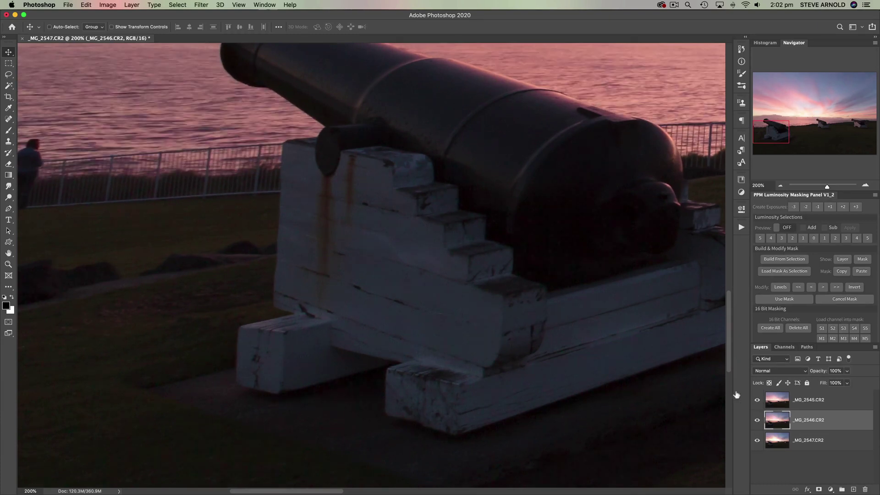
click(758, 400)
click(758, 401)
click(758, 401)
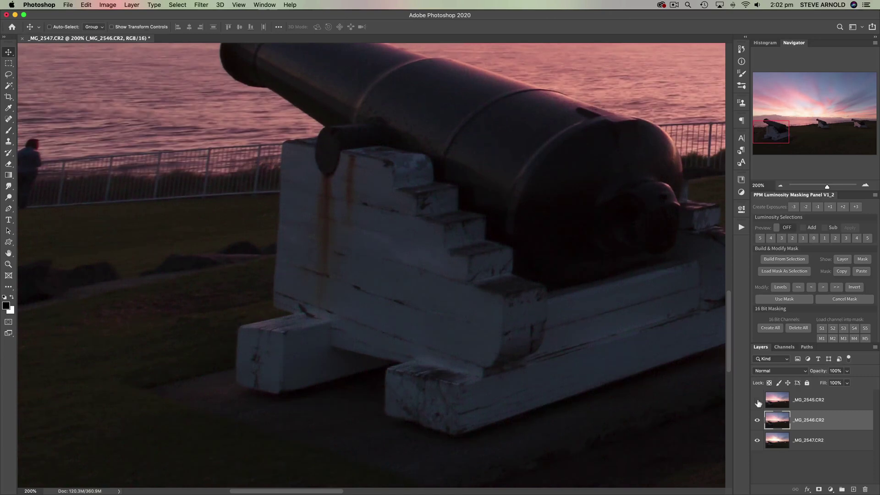
click(758, 402)
click(758, 403)
click(758, 402)
click(758, 403)
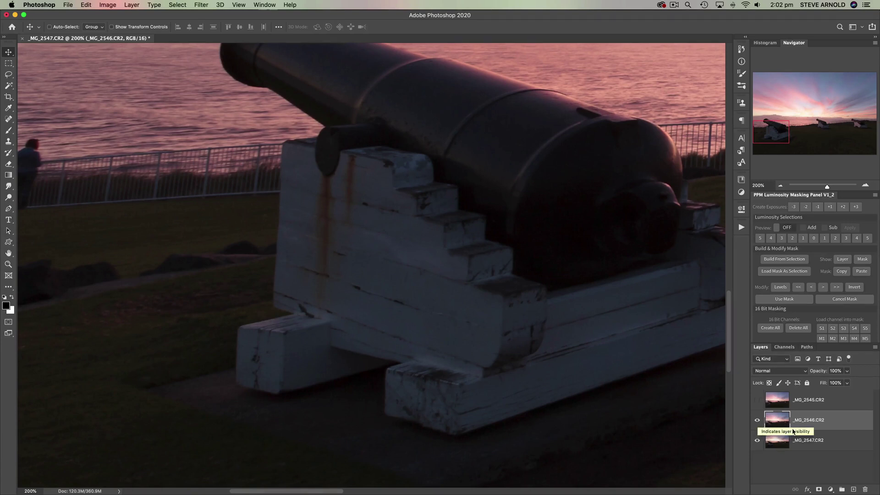
- Hide the _MG_2546 layer to show only _MG_2547, then zoom to 300%
click(758, 421)
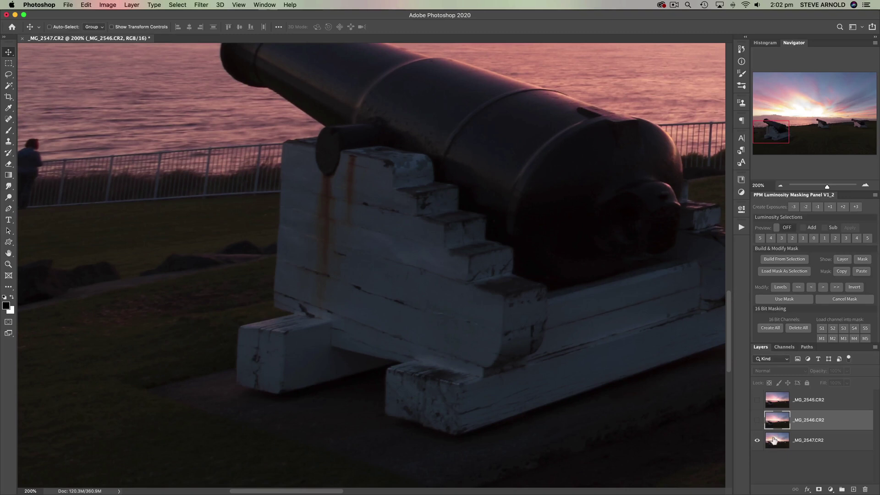
click(758, 421)
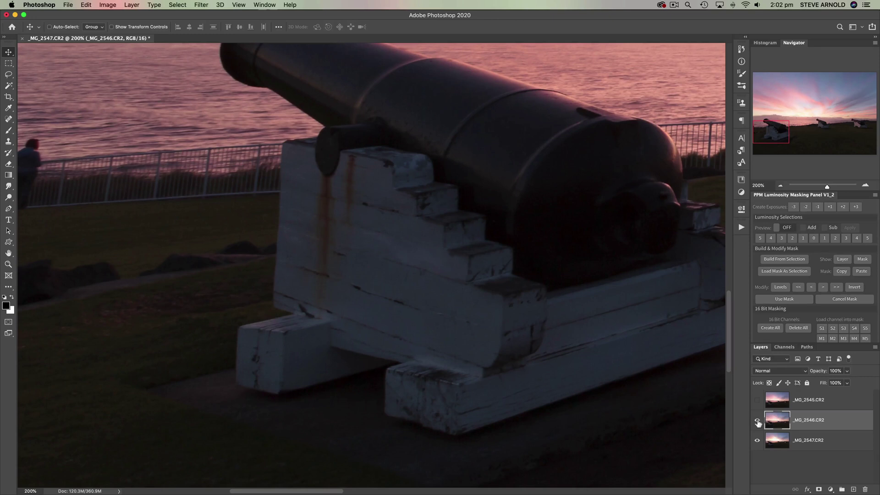
click(757, 421)
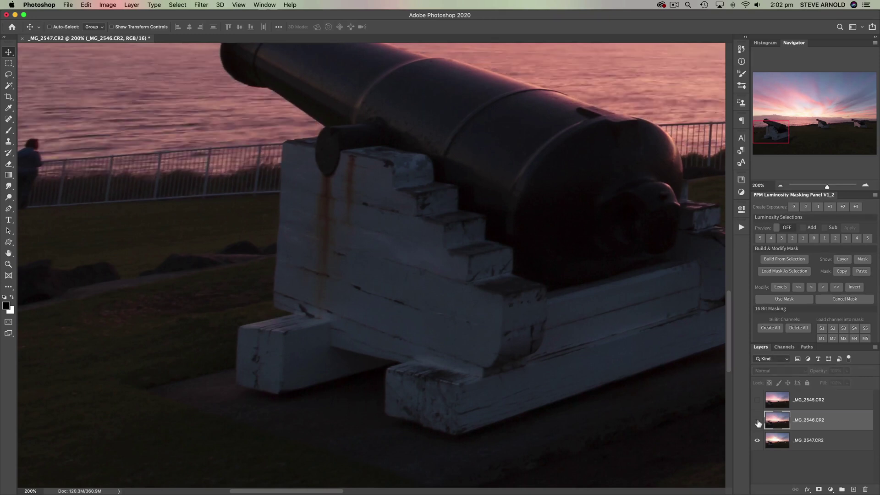
click(866, 186)
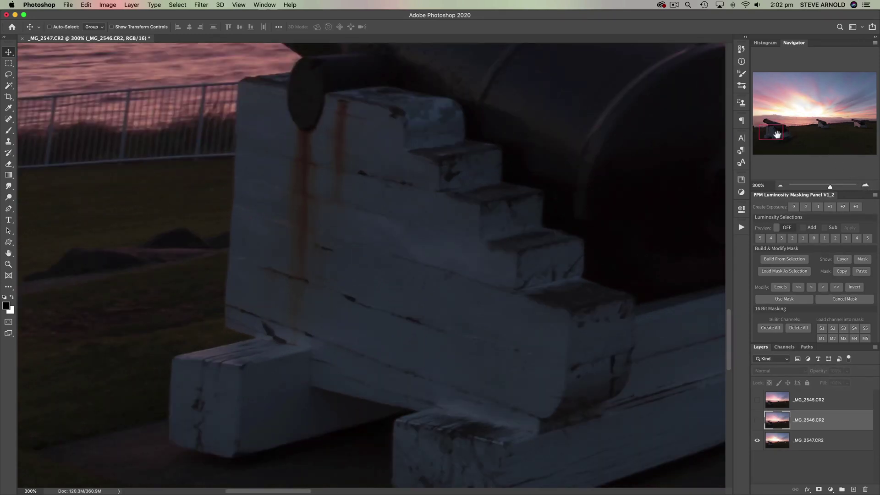
- Pan across the cannon base, show _MG_2546 again, and zoom to 500%
drag(778, 135, 773, 138)
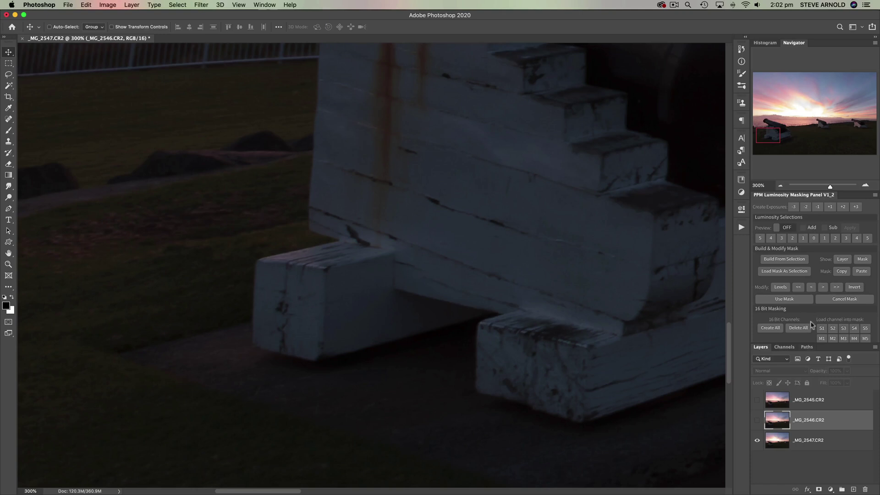
click(757, 421)
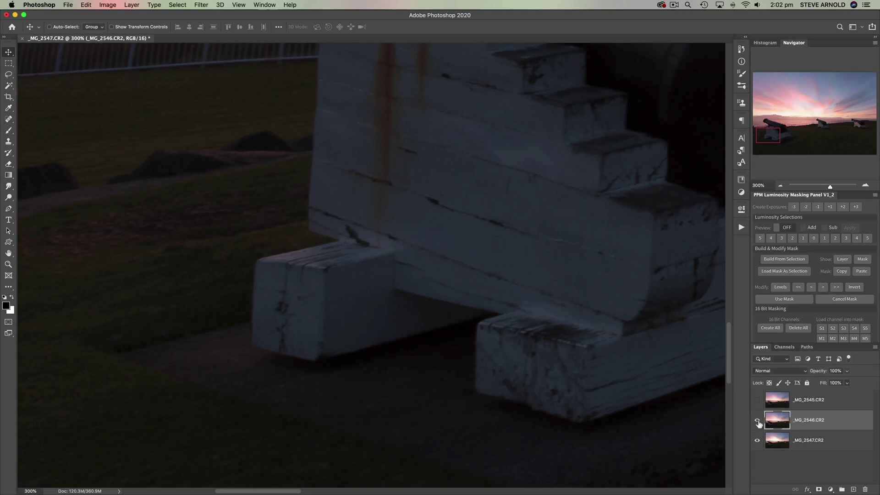
click(865, 185)
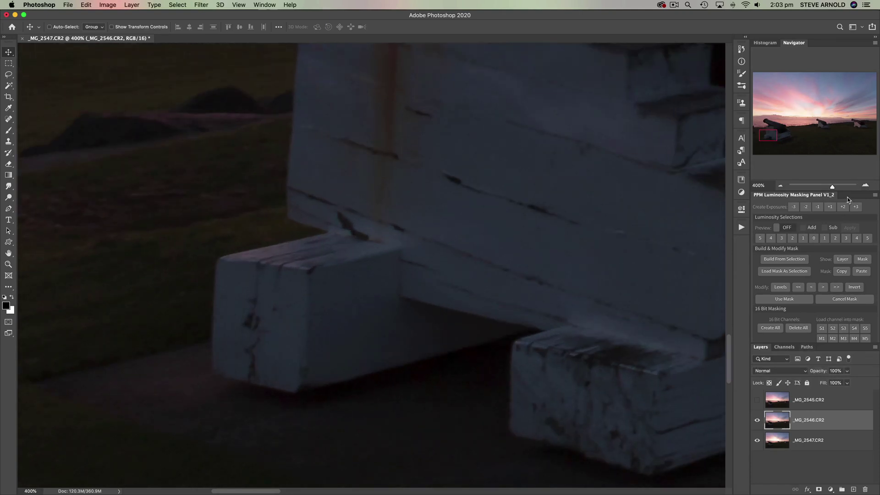
click(865, 185)
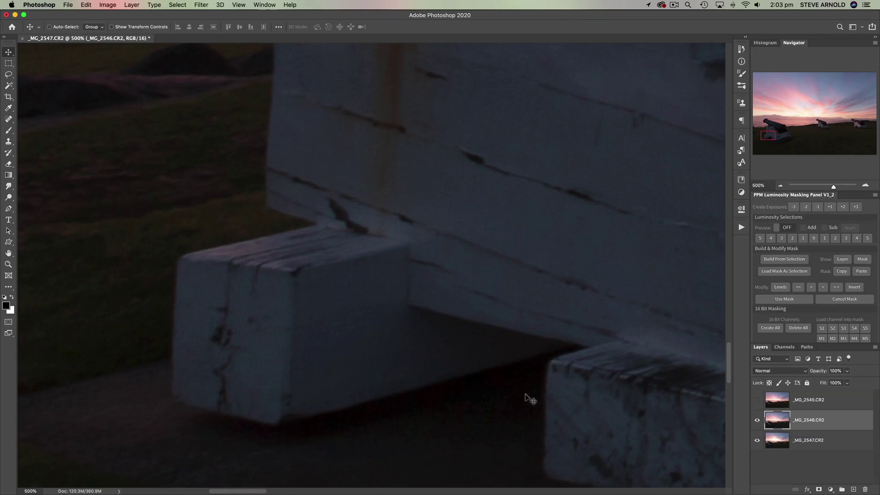
- Toggle _MG_2546 repeatedly to compare shadow noise, leaving it hidden
click(757, 420)
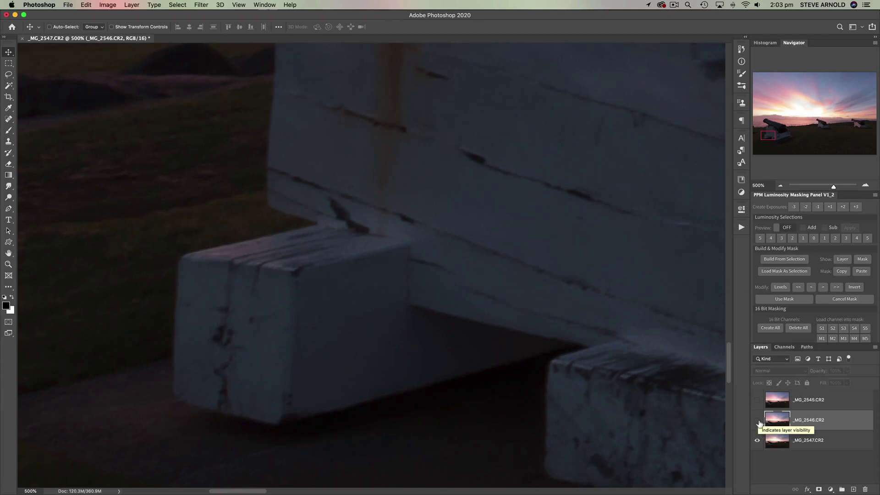
click(758, 420)
click(758, 420)
click(758, 421)
click(757, 421)
click(757, 420)
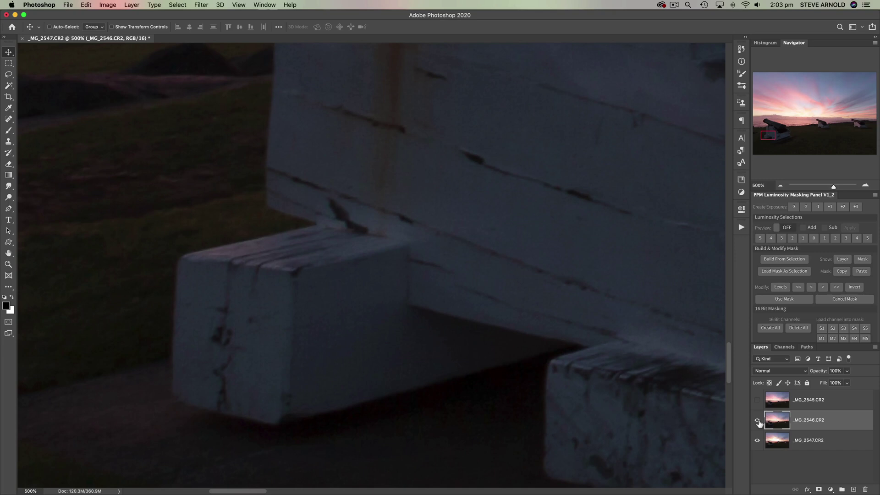
click(757, 420)
click(758, 421)
click(757, 421)
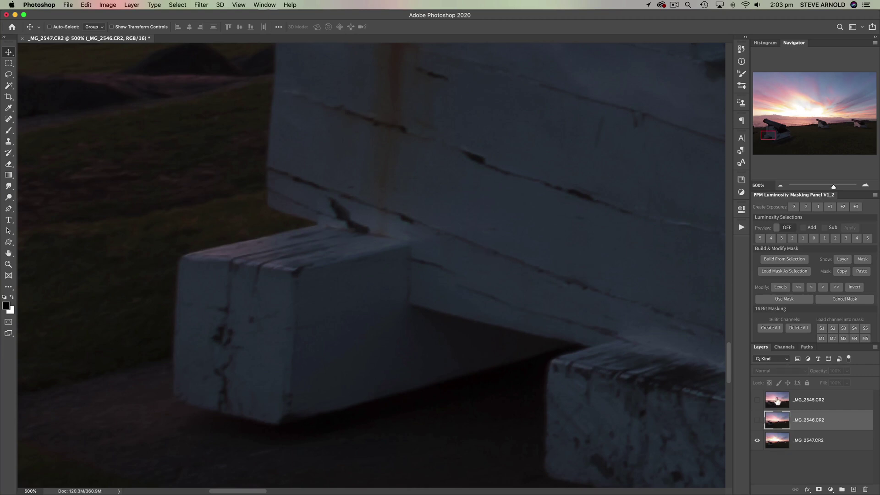
click(757, 420)
click(757, 420)
- Zoom the view back out to 100%
click(780, 186)
click(780, 185)
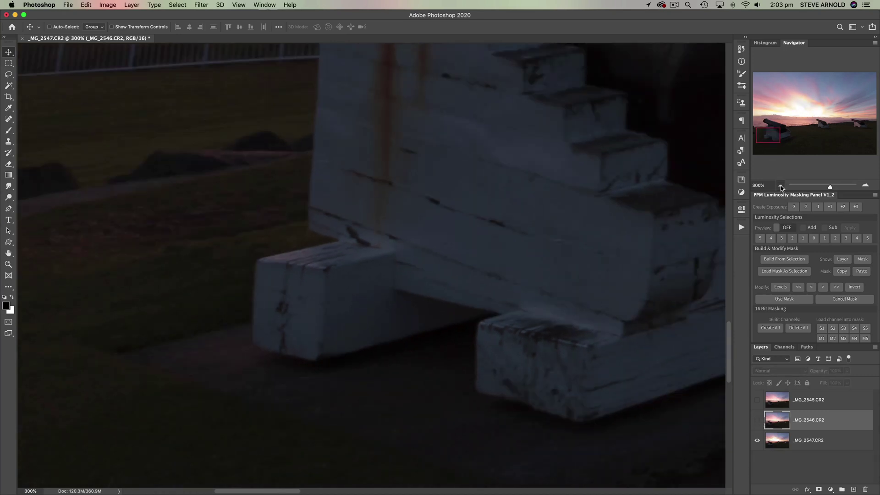
click(780, 185)
- Zoom out to 50%, then back in to 200% and centre on the left cannon's base
click(780, 185)
click(780, 185)
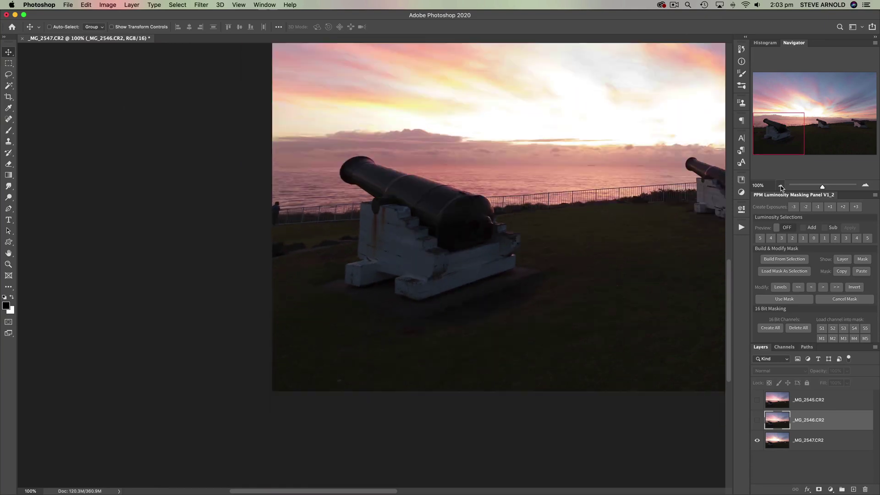
click(780, 185)
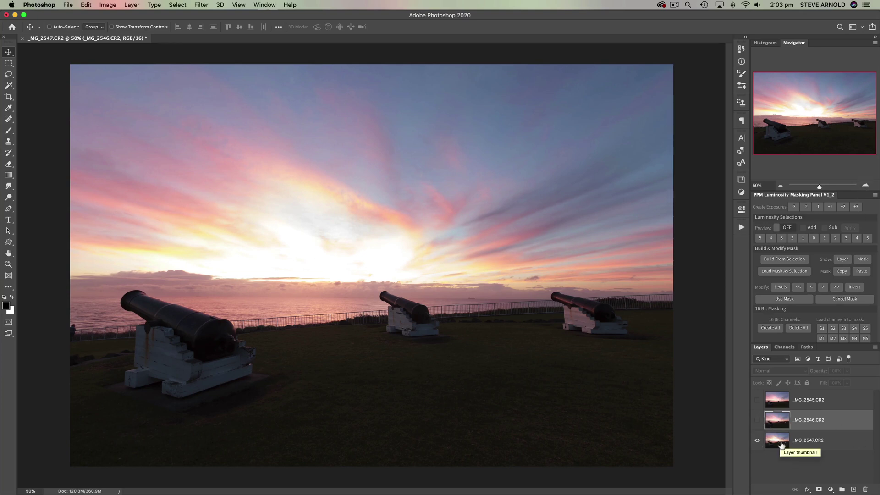
click(866, 185)
click(866, 185)
drag(816, 114, 757, 135)
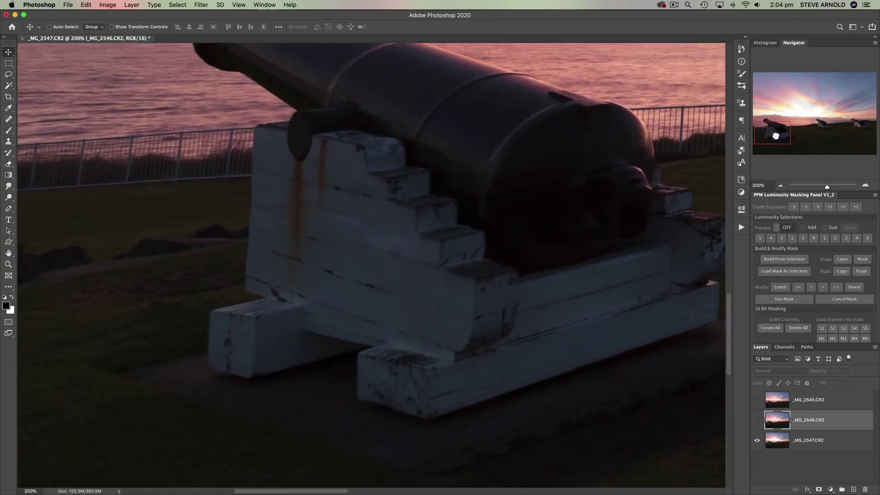